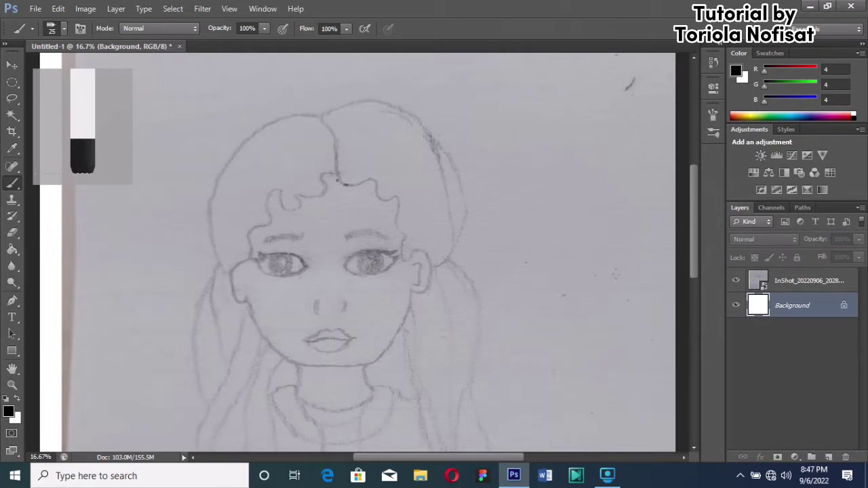
Trace the hair outline, curly fringe, left cheek contour and right upper eyelid over the sketch.
{"action": "mouse_move", "coordinate": [336, 179]}
{"action": "left_mouse_down"}
{"action": "mouse_move", "coordinate": [328, 129]}
{"action": "mouse_move", "coordinate": [292, 116]}
{"action": "mouse_move", "coordinate": [273, 125]}
{"action": "mouse_move", "coordinate": [218, 176]}
{"action": "mouse_move", "coordinate": [210, 214]}
{"action": "mouse_move", "coordinate": [225, 272]}
{"action": "left_mouse_up"}
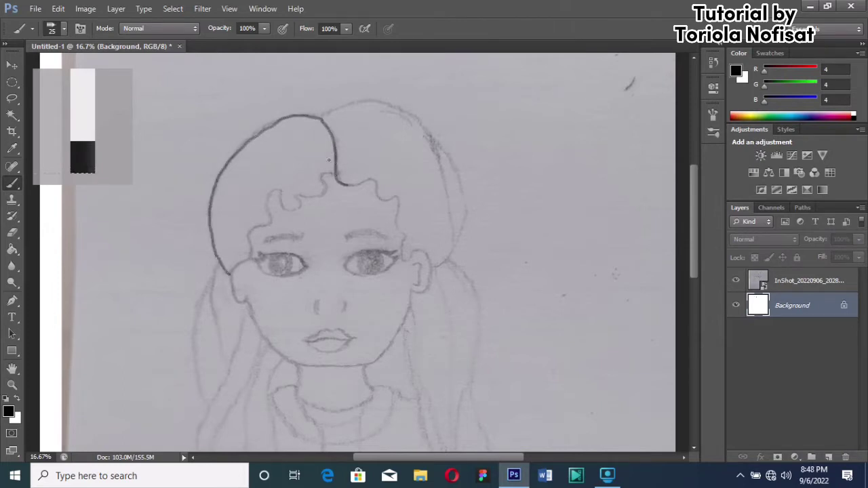
{"action": "mouse_move", "coordinate": [326, 112]}
{"action": "left_mouse_down"}
{"action": "mouse_move", "coordinate": [355, 102]}
{"action": "mouse_move", "coordinate": [401, 109]}
{"action": "mouse_move", "coordinate": [438, 148]}
{"action": "mouse_move", "coordinate": [463, 197]}
{"action": "mouse_move", "coordinate": [460, 235]}
{"action": "mouse_move", "coordinate": [436, 267]}
{"action": "left_mouse_up"}
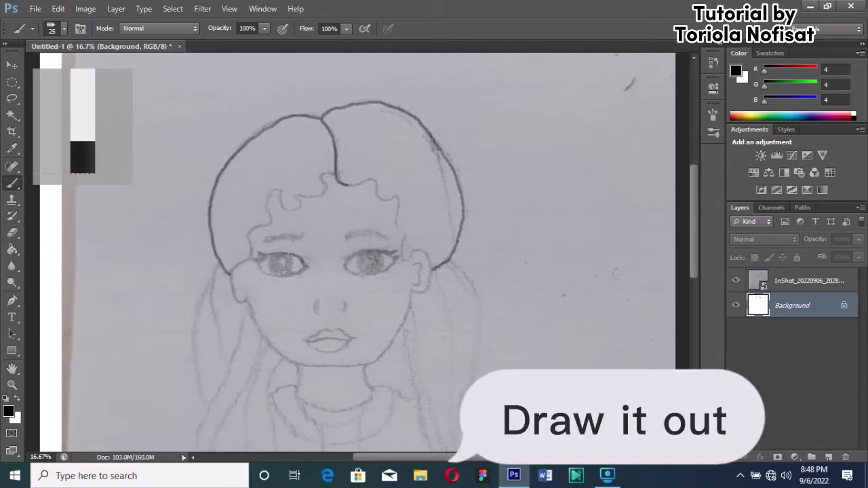
{"action": "mouse_move", "coordinate": [331, 175]}
{"action": "left_mouse_down"}
{"action": "mouse_move", "coordinate": [321, 195]}
{"action": "mouse_move", "coordinate": [302, 203]}
{"action": "left_mouse_up"}
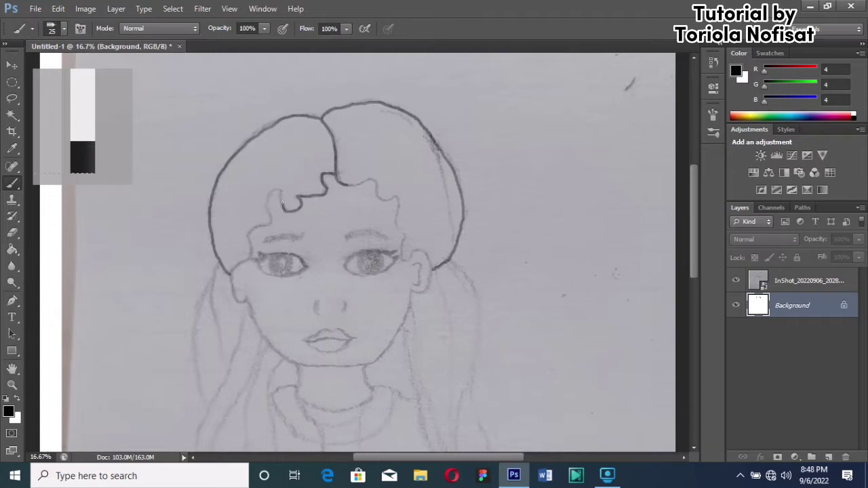
{"action": "left_click_drag", "start_coordinate": [265, 225], "coordinate": [250, 250]}
{"action": "left_click_drag", "start_coordinate": [370, 179], "coordinate": [387, 200]}
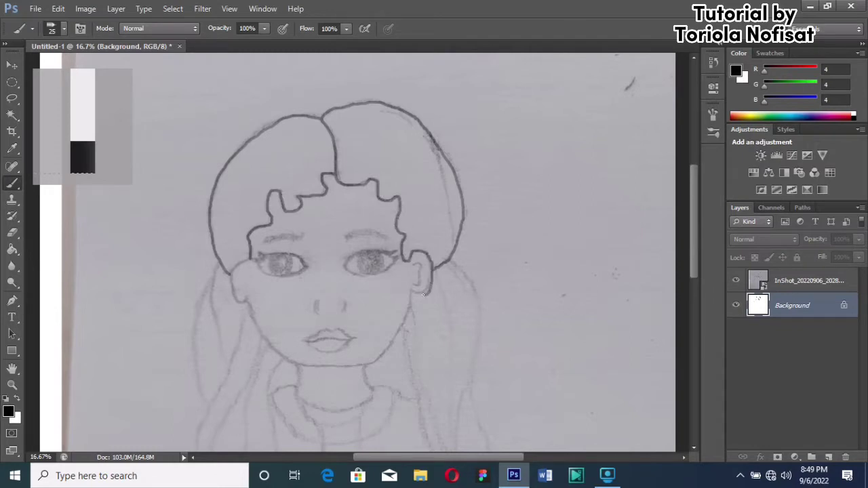
{"action": "left_click_drag", "start_coordinate": [232, 269], "coordinate": [233, 290]}
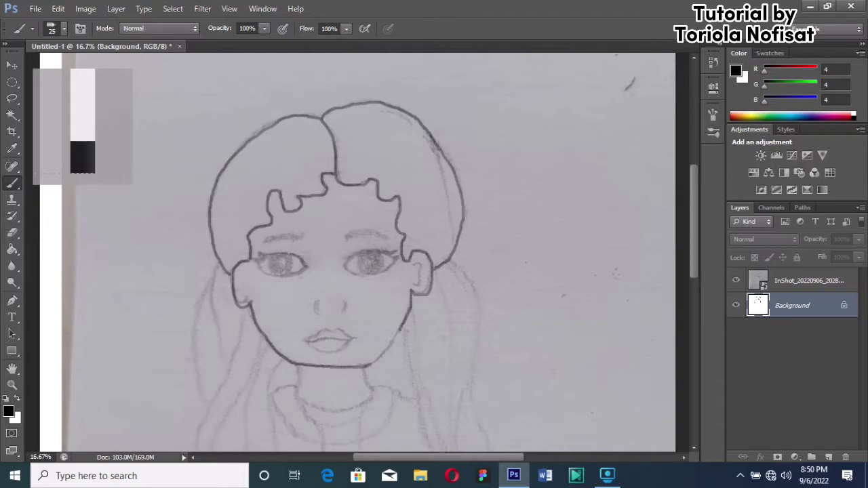
{"action": "mouse_move", "coordinate": [345, 265]}
{"action": "left_mouse_down"}
{"action": "mouse_move", "coordinate": [356, 255]}
{"action": "mouse_move", "coordinate": [395, 256]}
{"action": "left_mouse_up"}
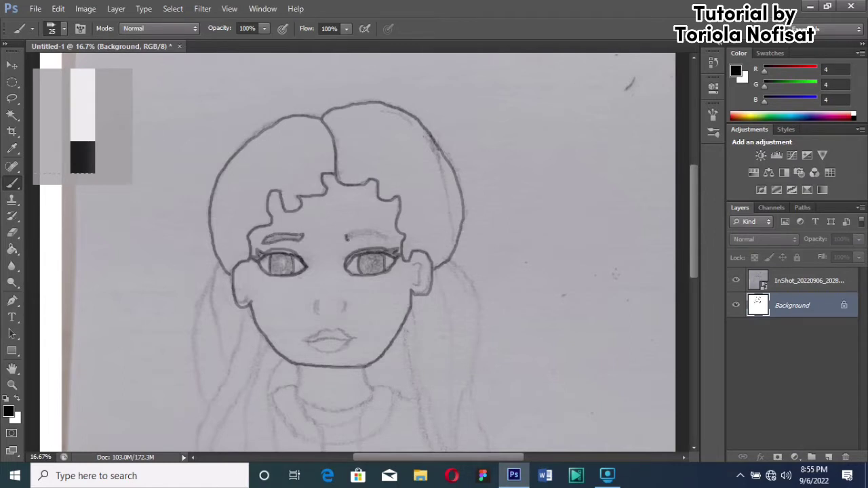
Trace the right eyebrow, the long hair strands on both sides and the left neck line.
{"action": "left_click_drag", "start_coordinate": [347, 238], "coordinate": [377, 236]}
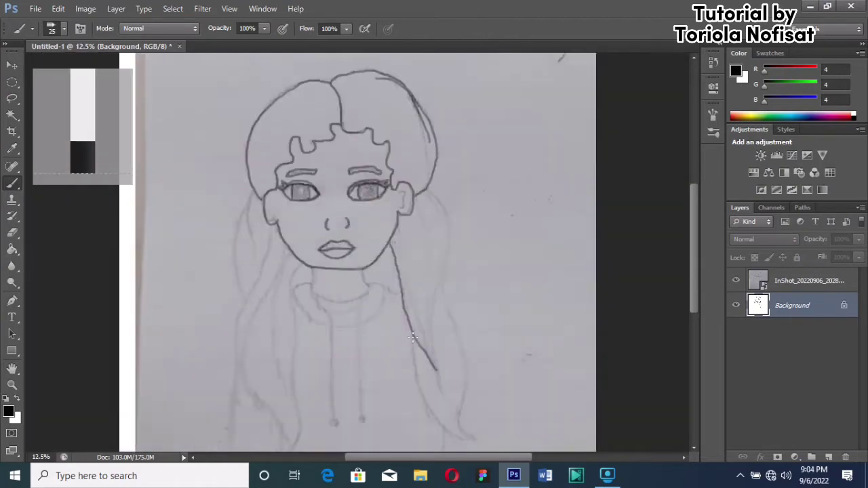
{"action": "mouse_move", "coordinate": [412, 333]}
{"action": "left_mouse_down"}
{"action": "mouse_move", "coordinate": [418, 389]}
{"action": "mouse_move", "coordinate": [439, 426]}
{"action": "mouse_move", "coordinate": [475, 438]}
{"action": "left_mouse_up"}
{"action": "mouse_move", "coordinate": [426, 190]}
{"action": "left_mouse_down"}
{"action": "mouse_move", "coordinate": [448, 229]}
{"action": "mouse_move", "coordinate": [434, 325]}
{"action": "mouse_move", "coordinate": [448, 312]}
{"action": "mouse_move", "coordinate": [466, 385]}
{"action": "left_mouse_up"}
{"action": "left_click_drag", "start_coordinate": [292, 268], "coordinate": [293, 445]}
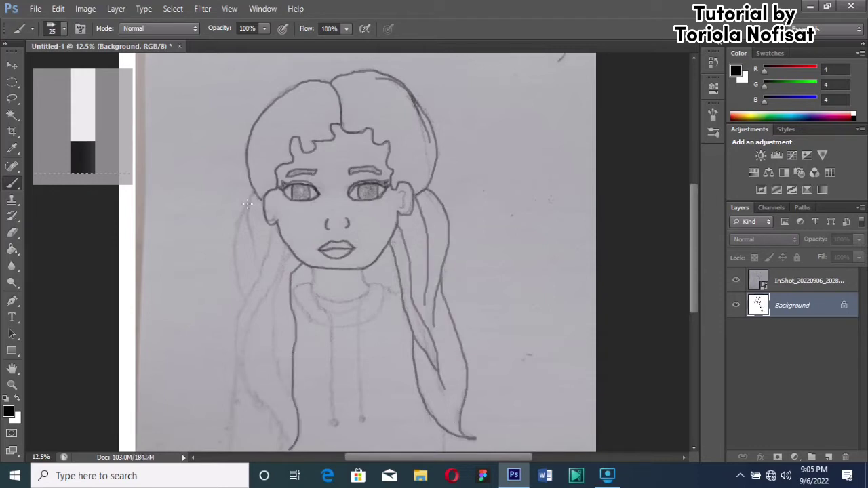
{"action": "mouse_move", "coordinate": [246, 205]}
{"action": "left_mouse_down"}
{"action": "mouse_move", "coordinate": [235, 237]}
{"action": "mouse_move", "coordinate": [244, 296]}
{"action": "left_mouse_up"}
{"action": "left_click_drag", "start_coordinate": [271, 228], "coordinate": [237, 322]}
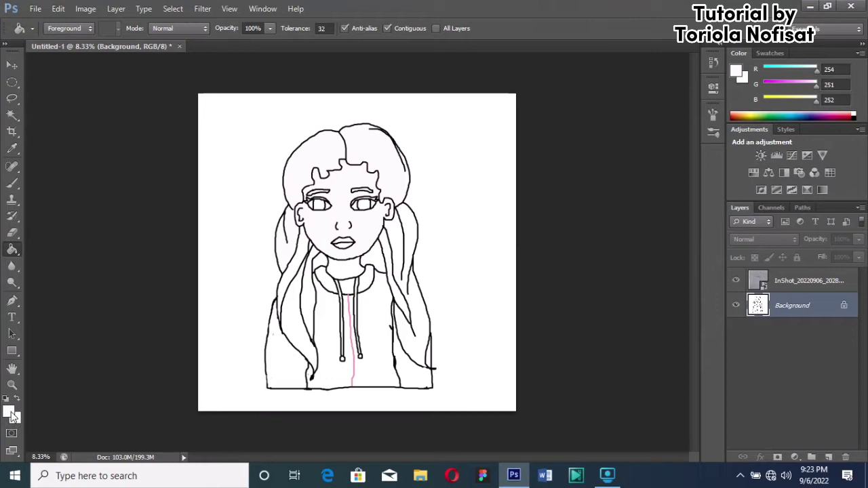
Enter hex e54f53 as the new foreground colour in the Color Picker.
{"action": "left_click", "coordinate": [10, 413]}
{"action": "left_click", "coordinate": [501, 290]}
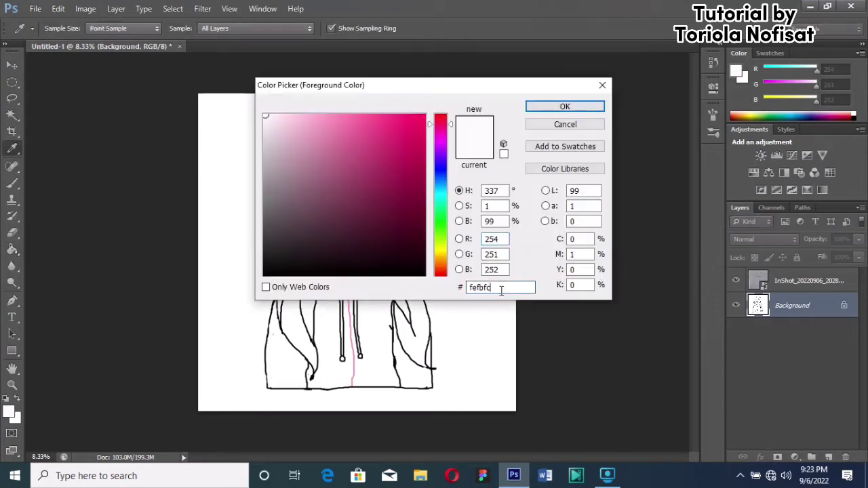
{"action": "key", "text": "BackSpace"}
{"action": "key", "text": "BackSpace"}
{"action": "key", "text": "BackSpace"}
{"action": "key", "text": "BackSpace"}
{"action": "key", "text": "BackSpace"}
{"action": "key", "text": "BackSpace"}
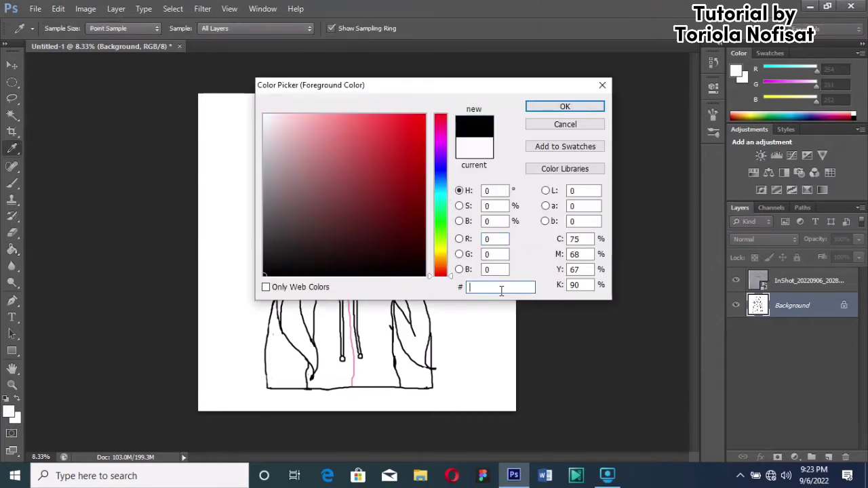
{"action": "type", "text": "e5"}
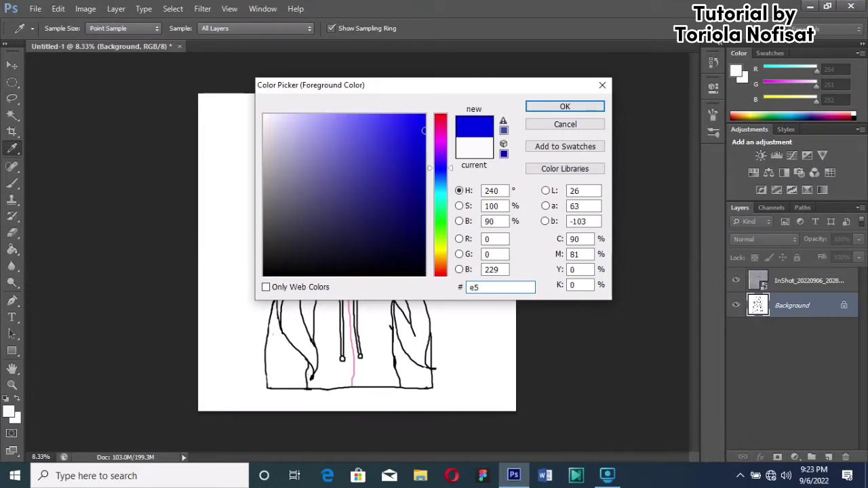
{"action": "type", "text": "4f53"}
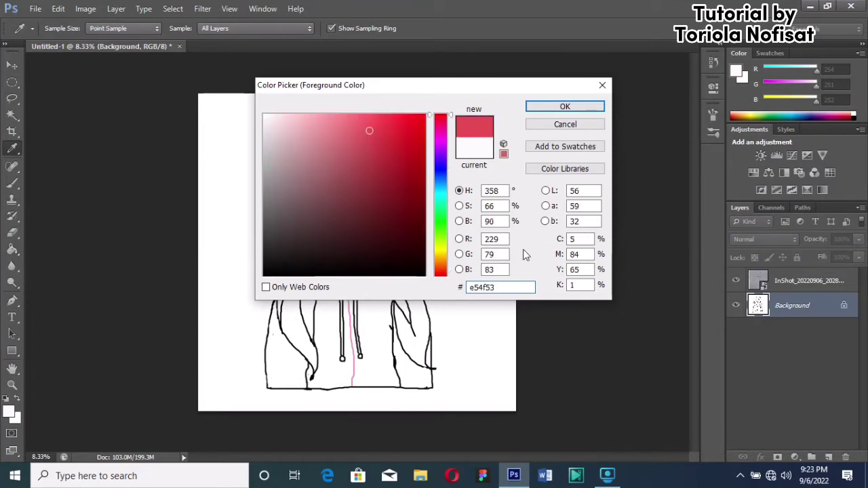
Paint-bucket the crown and every left and right hair strand red, then the face and neck brown.
{"action": "left_click", "coordinate": [553, 106]}
{"action": "key", "text": "g"}
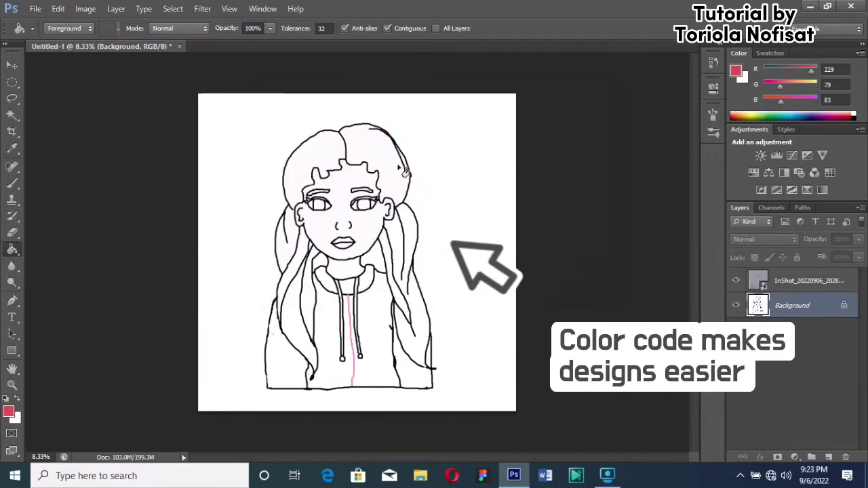
{"action": "left_click", "coordinate": [384, 149]}
{"action": "left_click", "coordinate": [317, 161]}
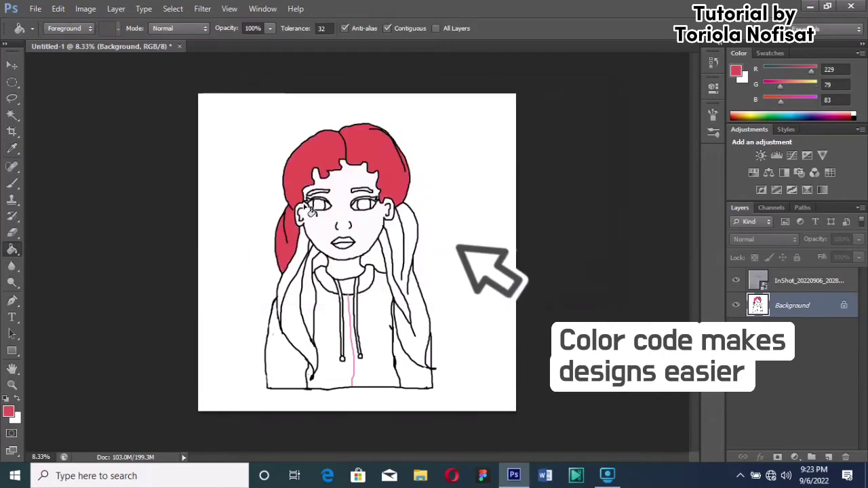
{"action": "left_click", "coordinate": [301, 251]}
{"action": "left_click", "coordinate": [298, 317]}
{"action": "left_click", "coordinate": [312, 309]}
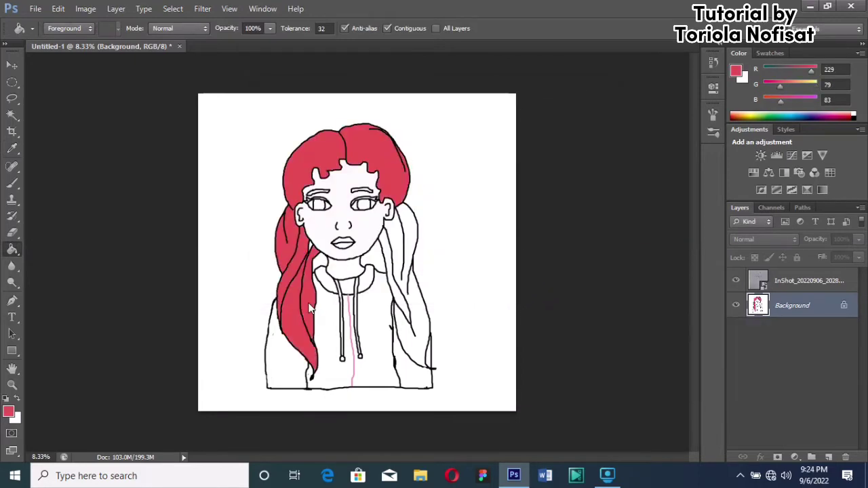
{"action": "left_click", "coordinate": [313, 249]}
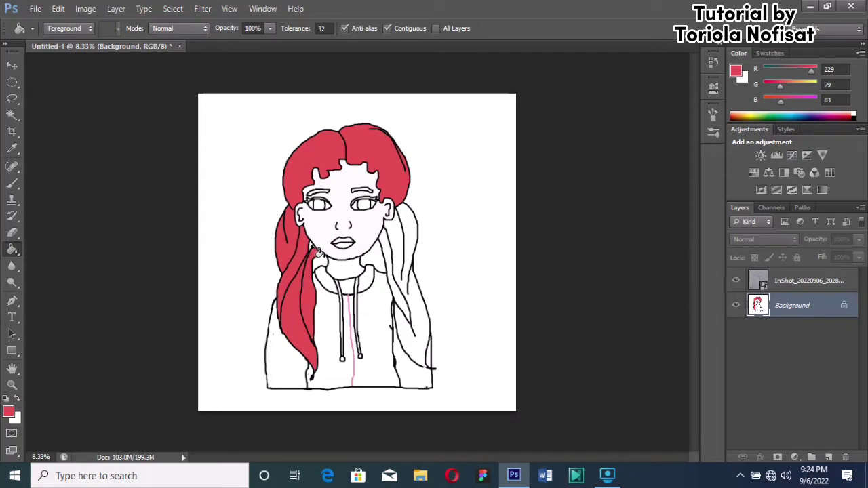
{"action": "left_click", "coordinate": [395, 249]}
{"action": "left_click", "coordinate": [415, 246]}
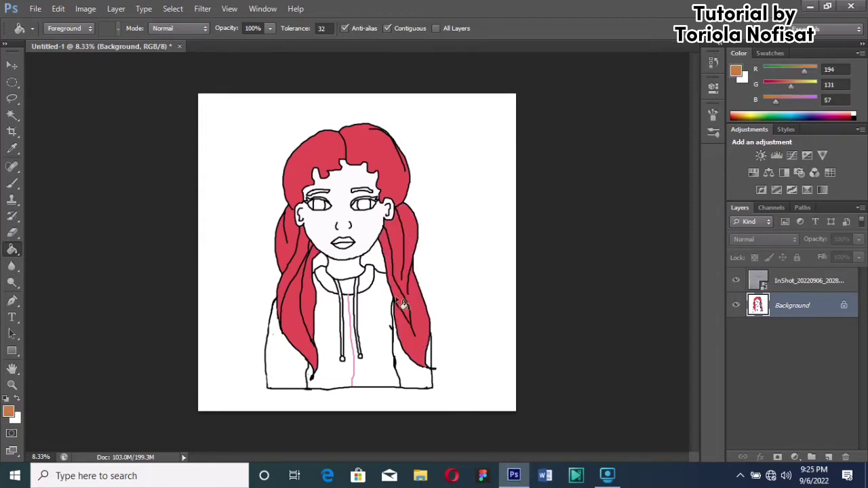
{"action": "left_click", "coordinate": [363, 234]}
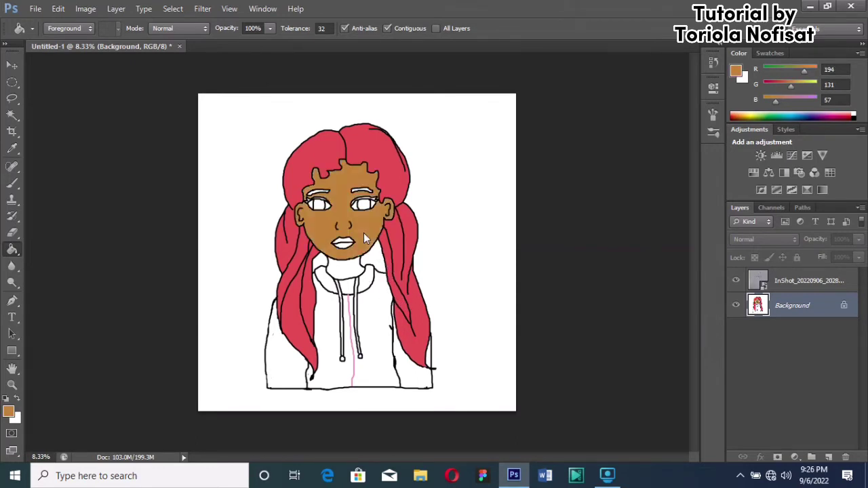
{"action": "left_click", "coordinate": [351, 275]}
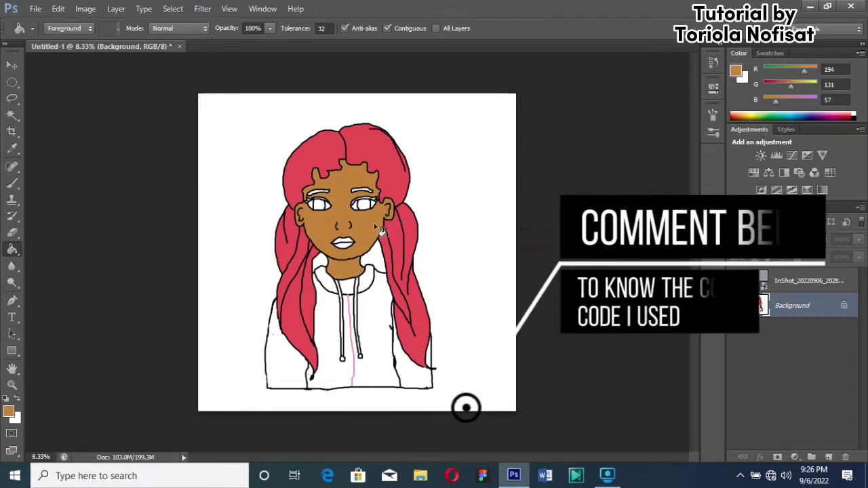
Fill the hoodie's centre front and a small collar area with pink.
{"action": "left_click", "coordinate": [353, 339], "text": "alt"}
{"action": "left_click", "coordinate": [378, 360]}
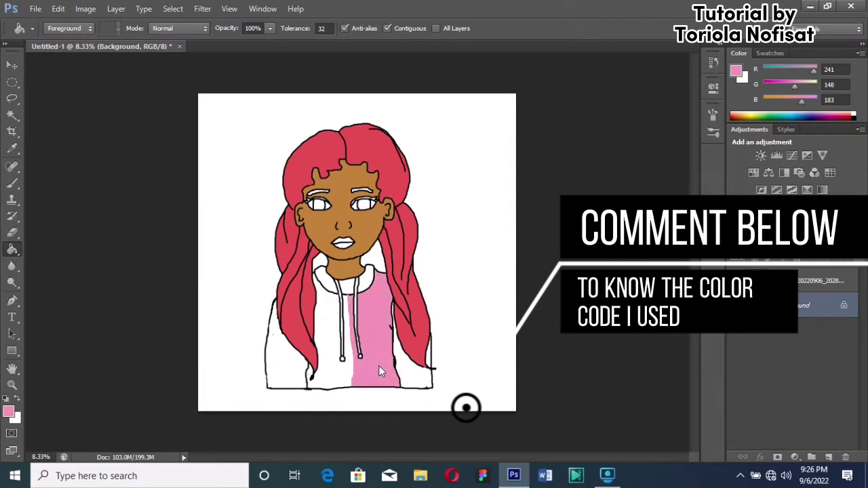
{"action": "left_click", "coordinate": [371, 283]}
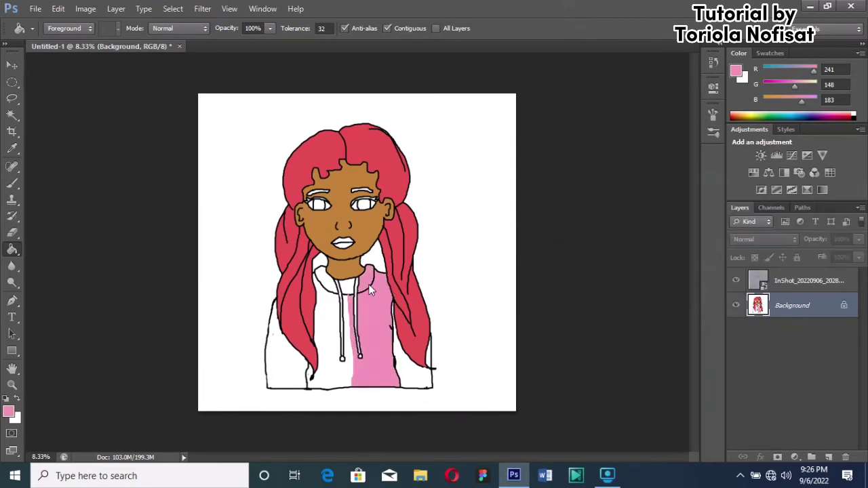
Set the foreground colour to the deeper pink e8588e.
{"action": "left_click", "coordinate": [10, 415]}
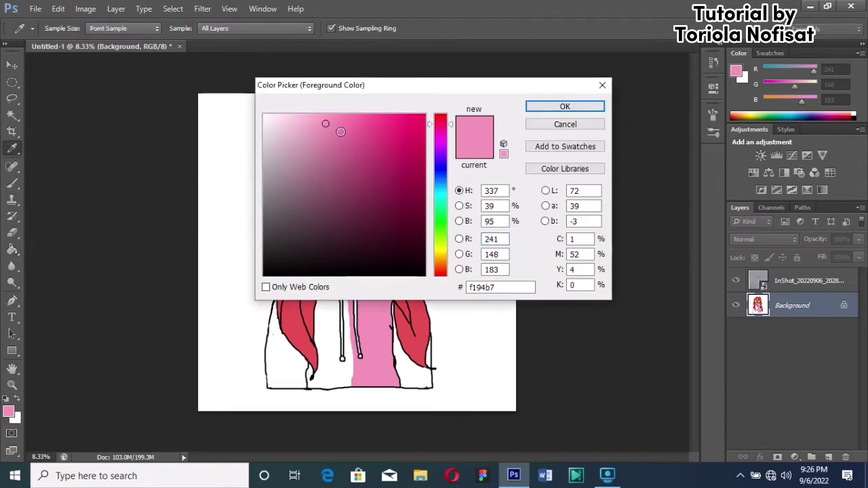
{"action": "left_click", "coordinate": [342, 137]}
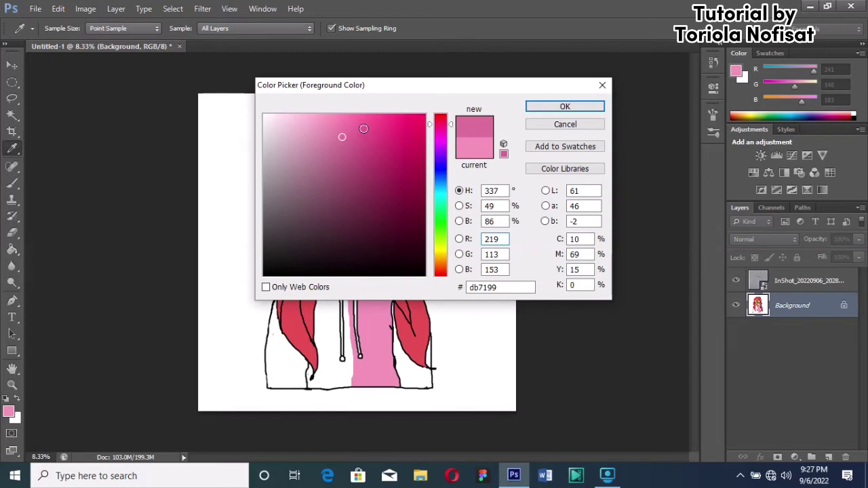
{"action": "left_click", "coordinate": [362, 128]}
{"action": "left_click", "coordinate": [565, 107]}
Fill the left hoodie front, left hood, lower panel and the strip between the strings pink.
{"action": "key", "text": "g"}
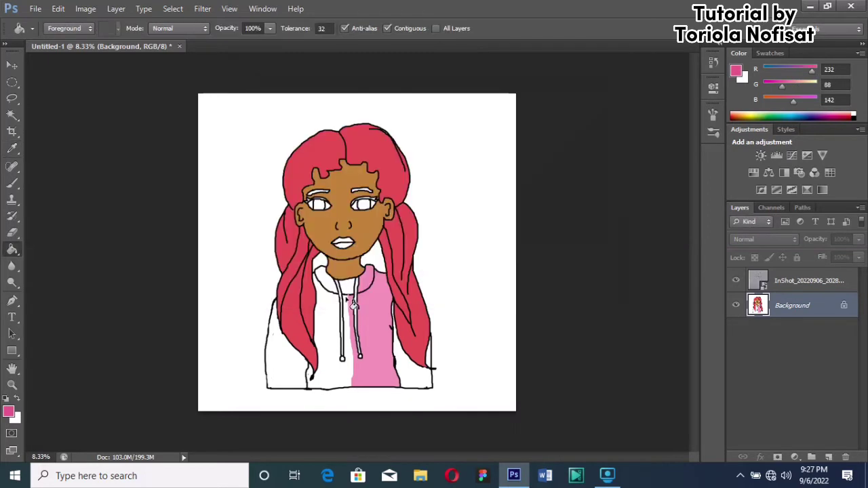
{"action": "left_click", "coordinate": [321, 336]}
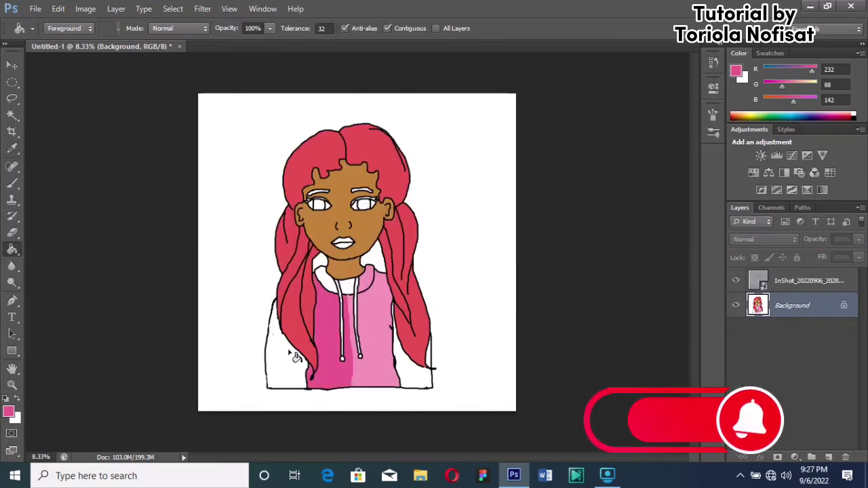
{"action": "left_click", "coordinate": [330, 287]}
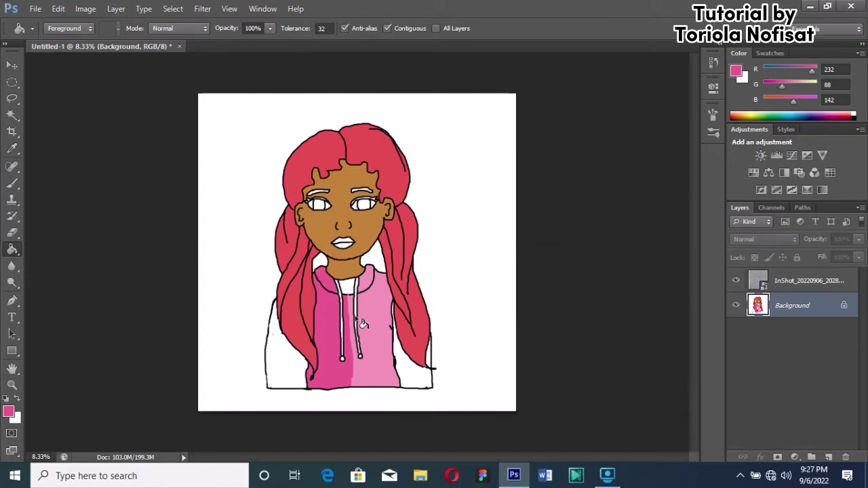
{"action": "left_click", "coordinate": [411, 369]}
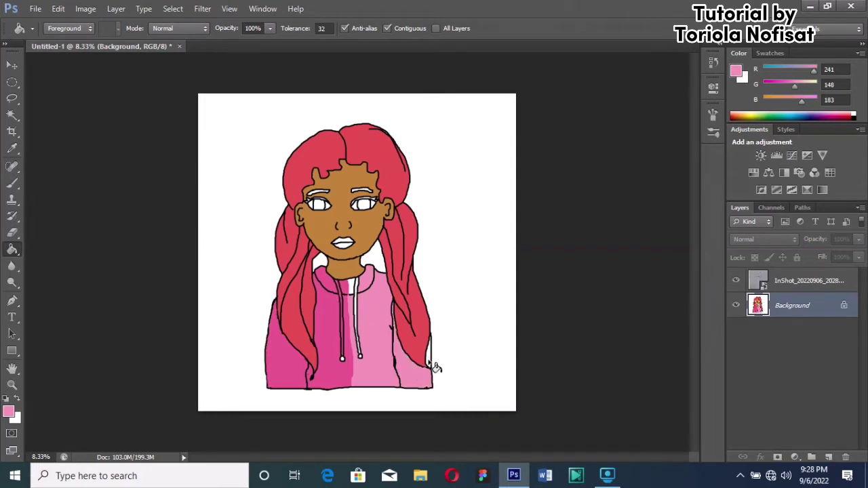
{"action": "left_click", "coordinate": [357, 291]}
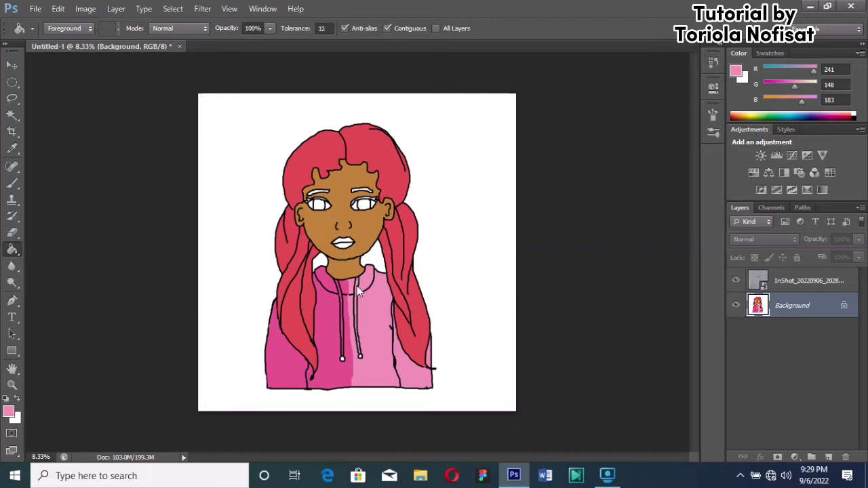
Pick a near-black foreground colour and fill both eyebrows with it.
{"action": "left_click", "coordinate": [10, 412]}
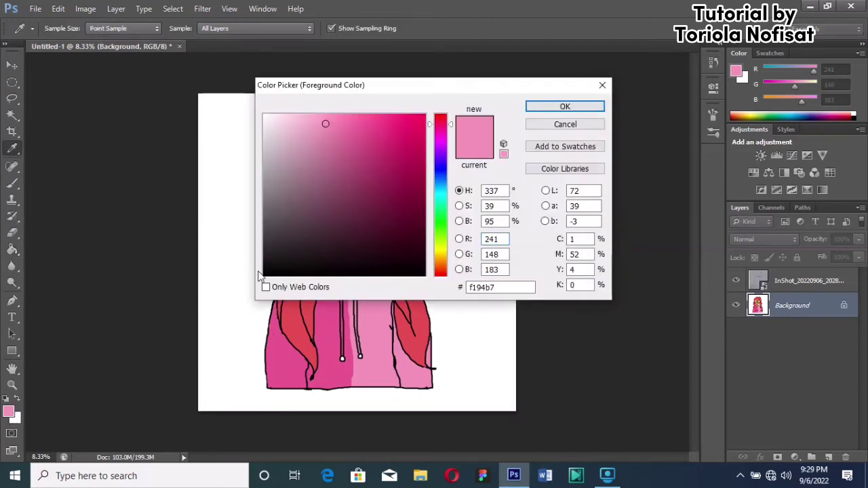
{"action": "left_click", "coordinate": [282, 246]}
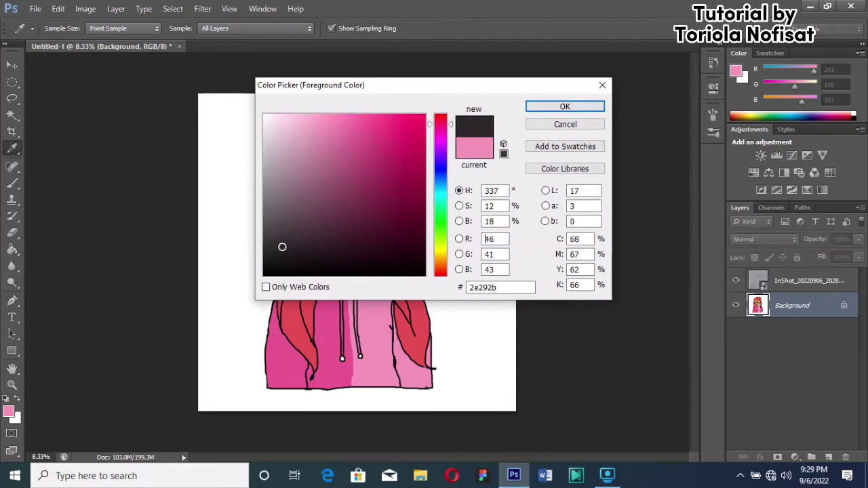
{"action": "left_click", "coordinate": [550, 108]}
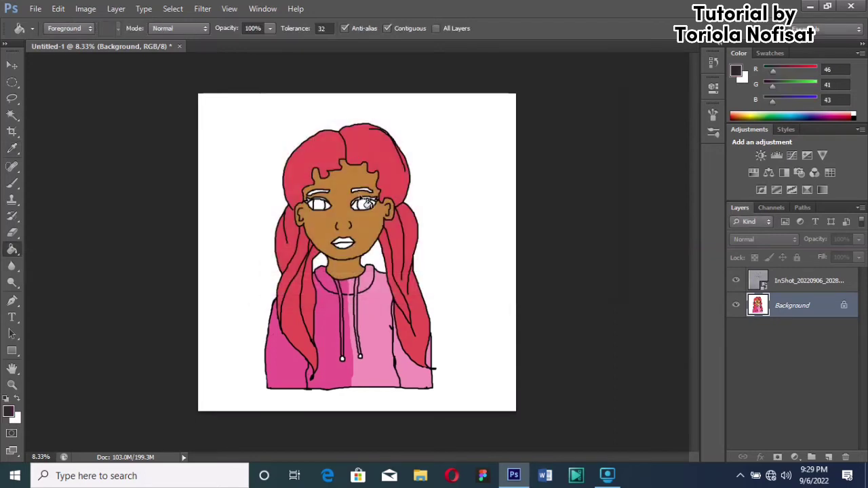
{"action": "left_click", "coordinate": [365, 191]}
{"action": "left_click", "coordinate": [315, 198]}
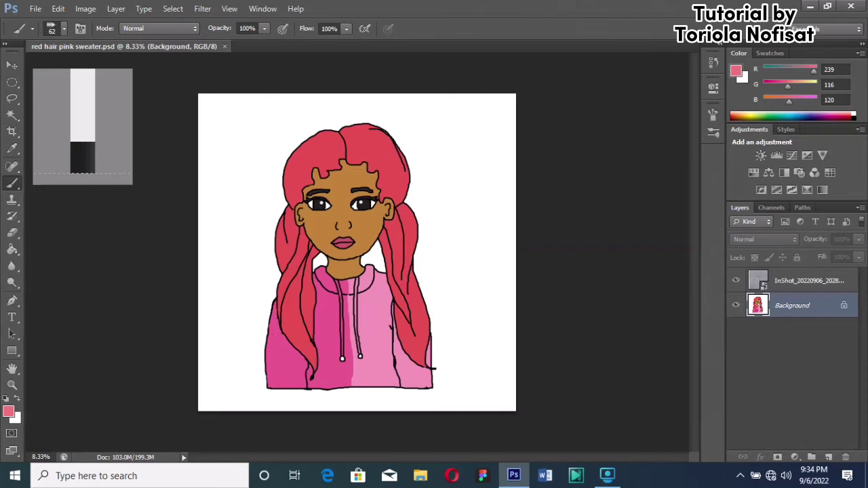
Enlarge the brush to 72 px and dab a light highlight on top of the hair.
{"action": "right_click", "coordinate": [387, 158]}
{"action": "left_click", "coordinate": [479, 188]}
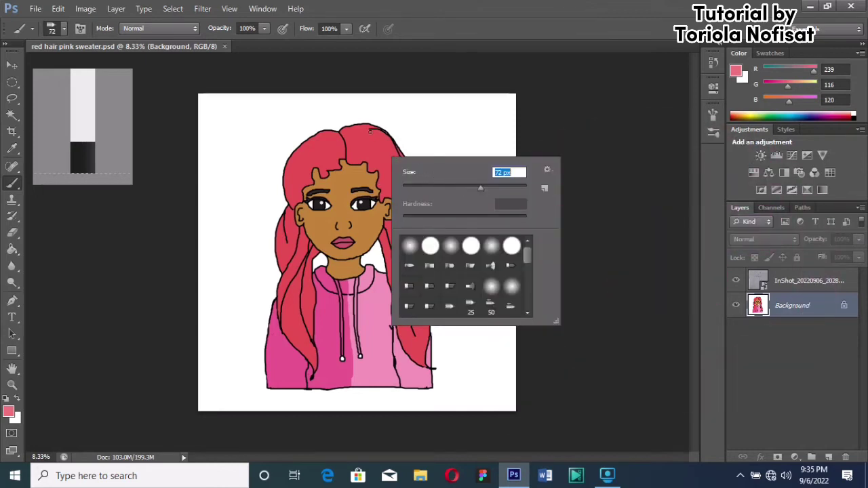
{"action": "left_click", "coordinate": [343, 132]}
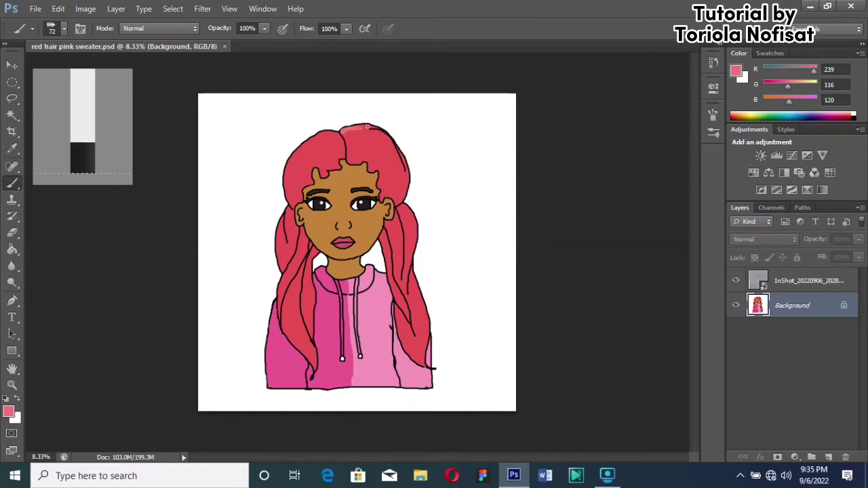
{"action": "left_click", "coordinate": [353, 128]}
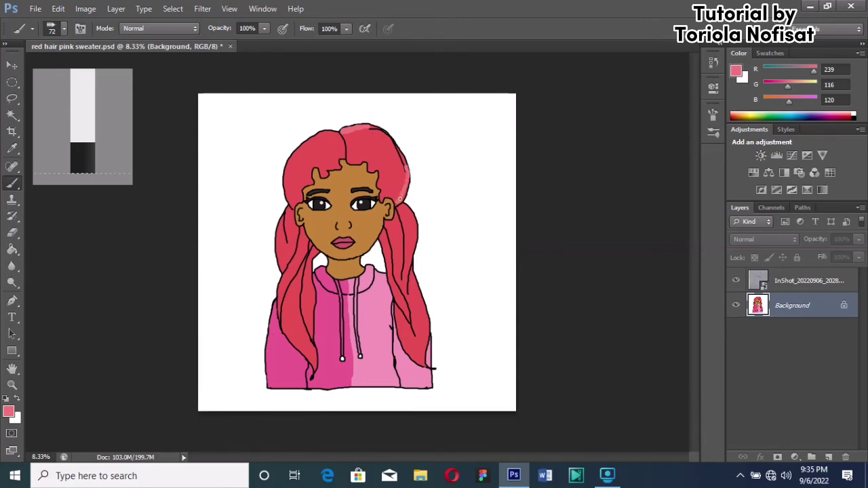
{"action": "key", "text": "ctrl+plus"}
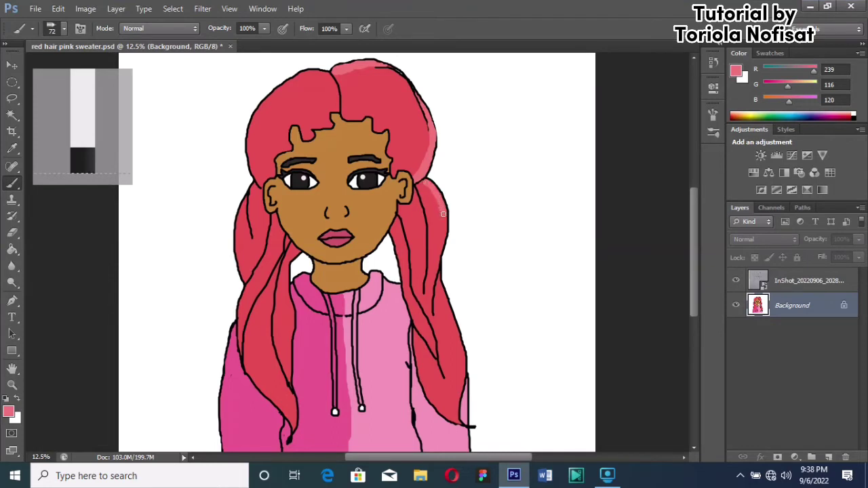
Paint a light highlight stroke down the right edge of the hair.
{"action": "mouse_move", "coordinate": [434, 269]}
{"action": "left_mouse_down"}
{"action": "mouse_move", "coordinate": [431, 313]}
{"action": "mouse_move", "coordinate": [439, 287]}
{"action": "mouse_move", "coordinate": [453, 328]}
{"action": "left_mouse_up"}
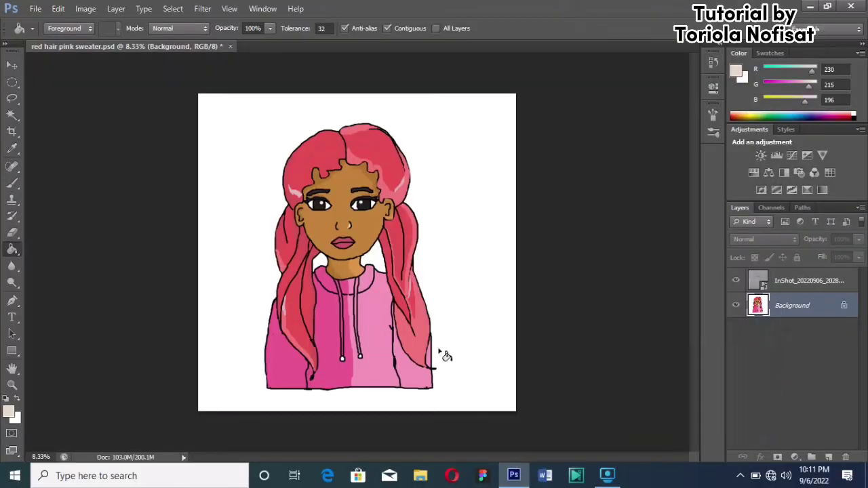
Fill the white background beige, then the left and right collar gaps with skin colour.
{"action": "left_click", "coordinate": [440, 305]}
{"action": "left_click", "coordinate": [387, 263]}
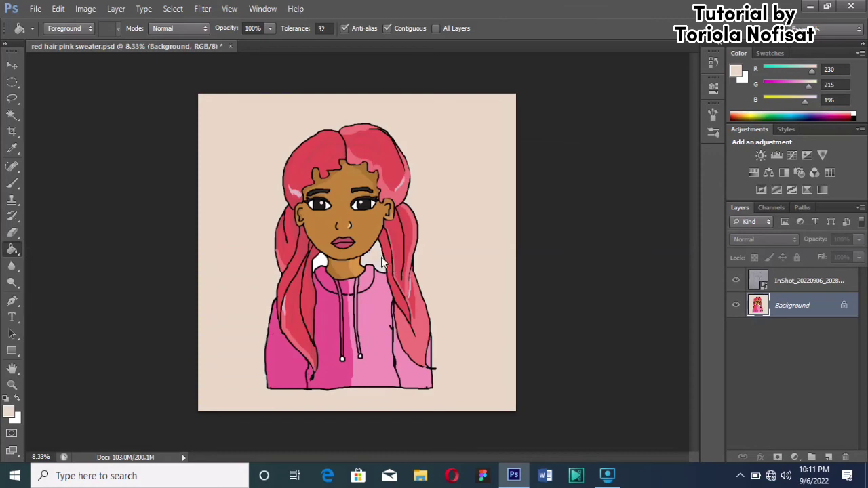
{"action": "left_click", "coordinate": [320, 264]}
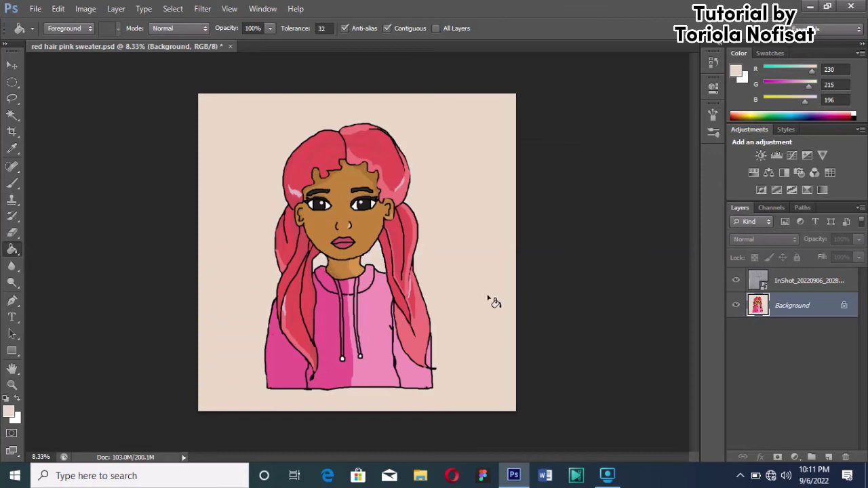